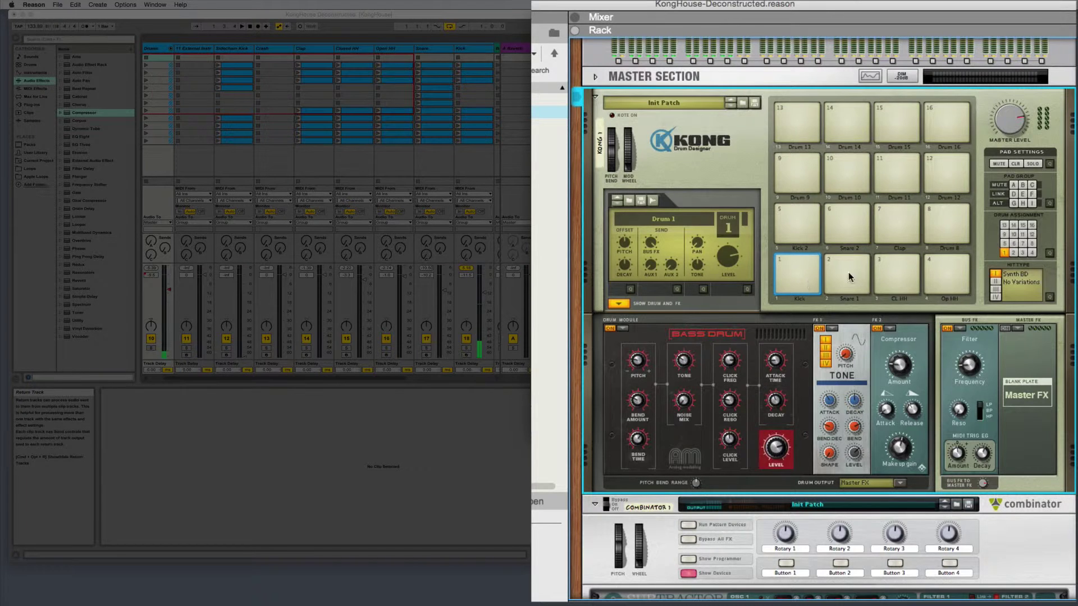
Examine and audition the kick, snare, closed hi-hat and open hi-hat sounds on Kong pads 1 to 4.
left_click(849, 277)
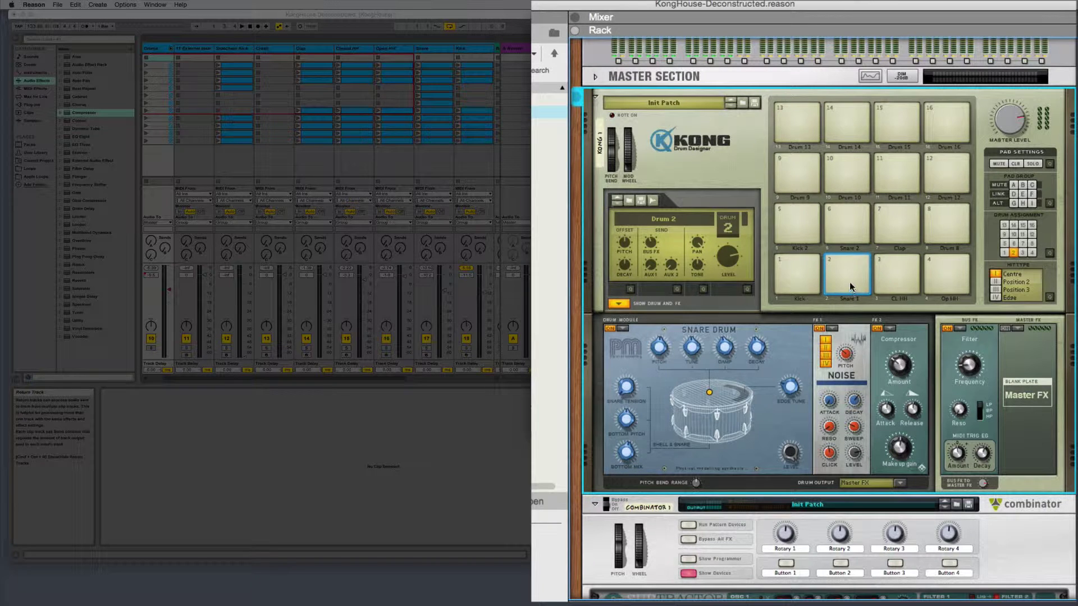
left_click(898, 272)
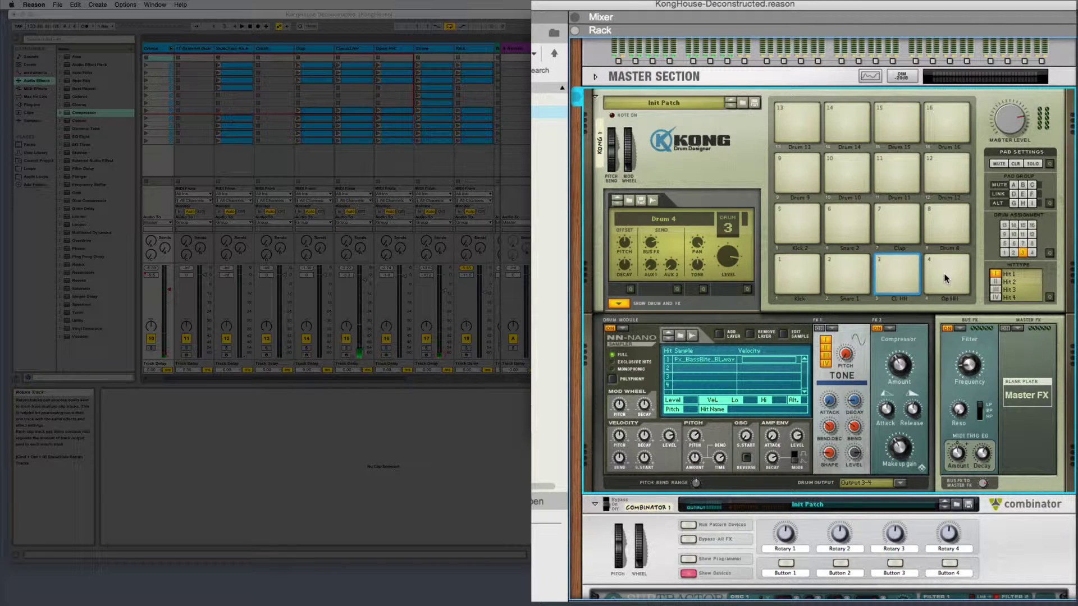
left_click(888, 273)
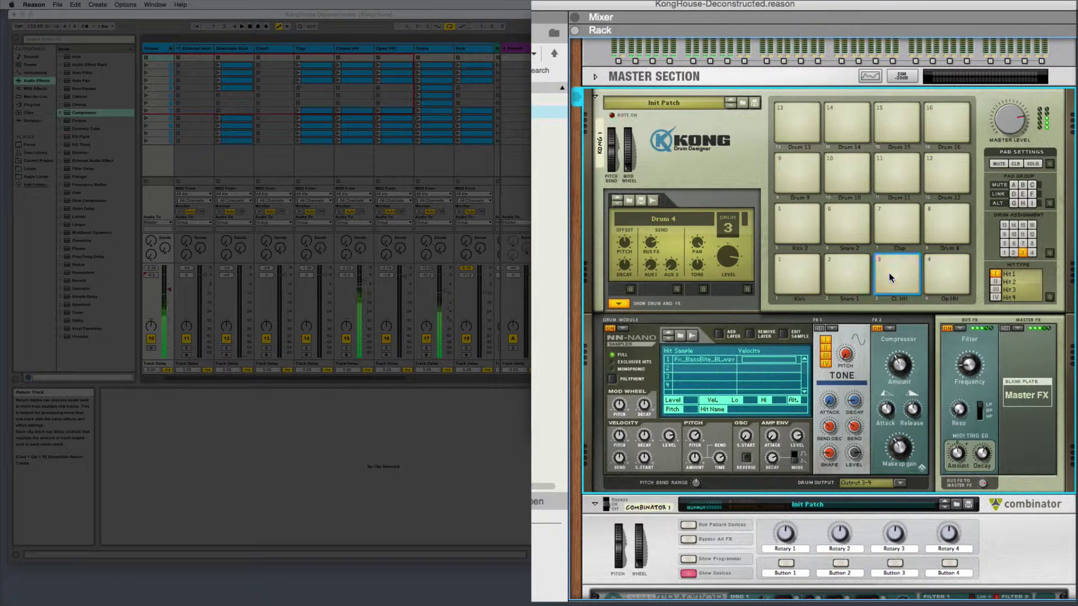
left_click(888, 272)
left_click(942, 274)
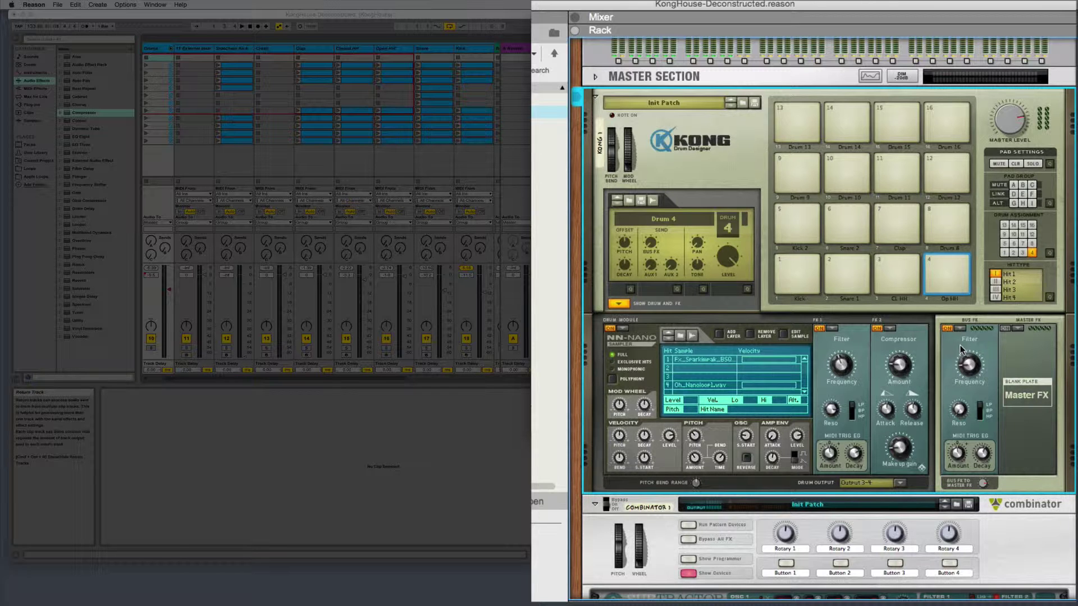
left_click(895, 276)
left_click(836, 271)
left_click(794, 273)
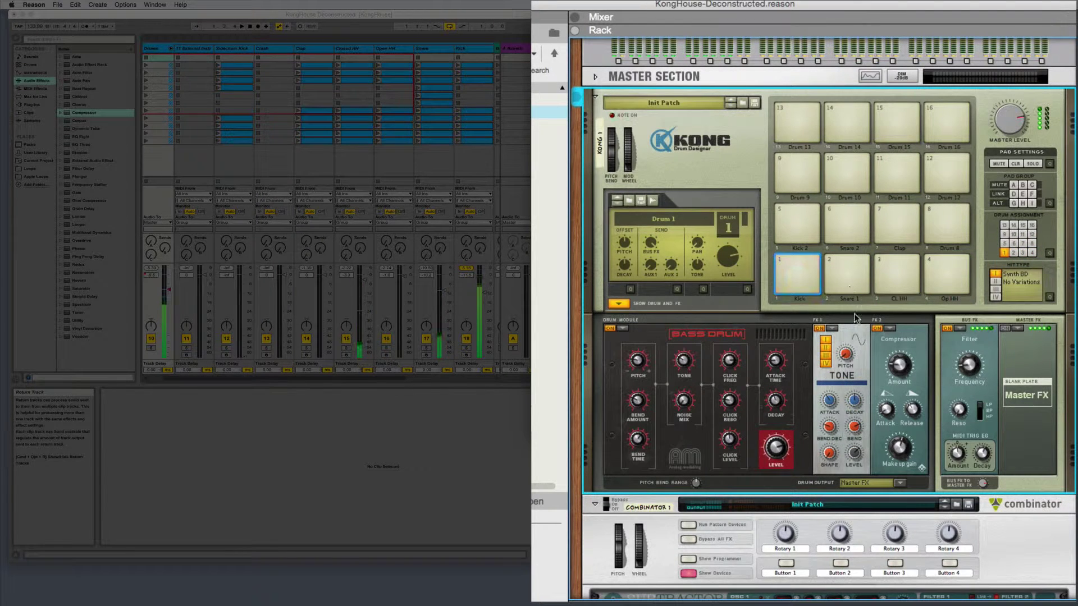
left_click(842, 267)
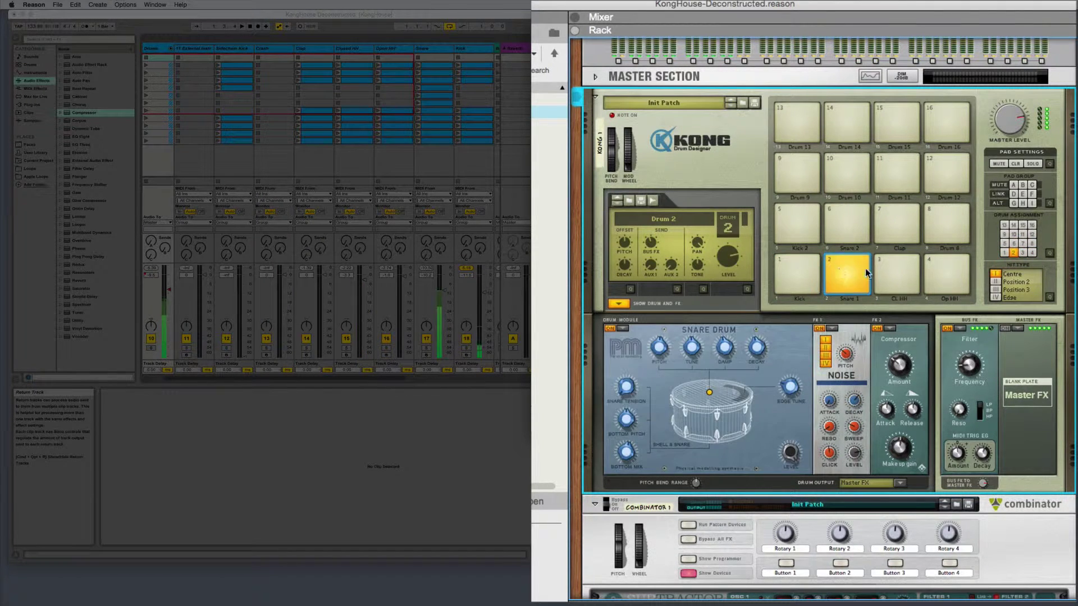
left_click(894, 270)
left_click(931, 267)
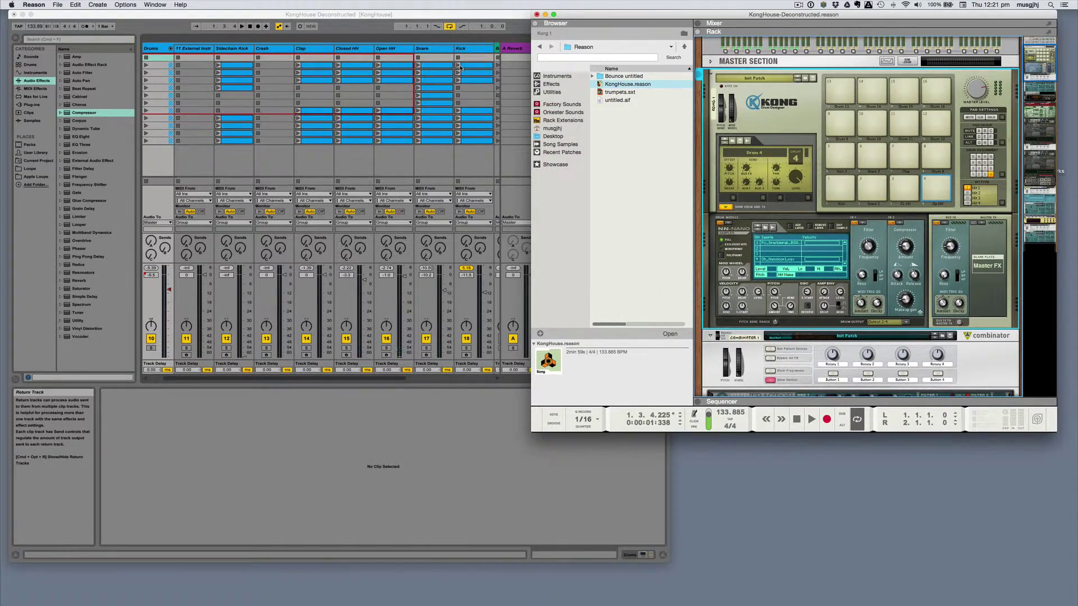
Switch to Live and launch the Drum n Bass row's Kick, Snare, Clap, Open HH and Closed HH clips one after another.
left_click(458, 67)
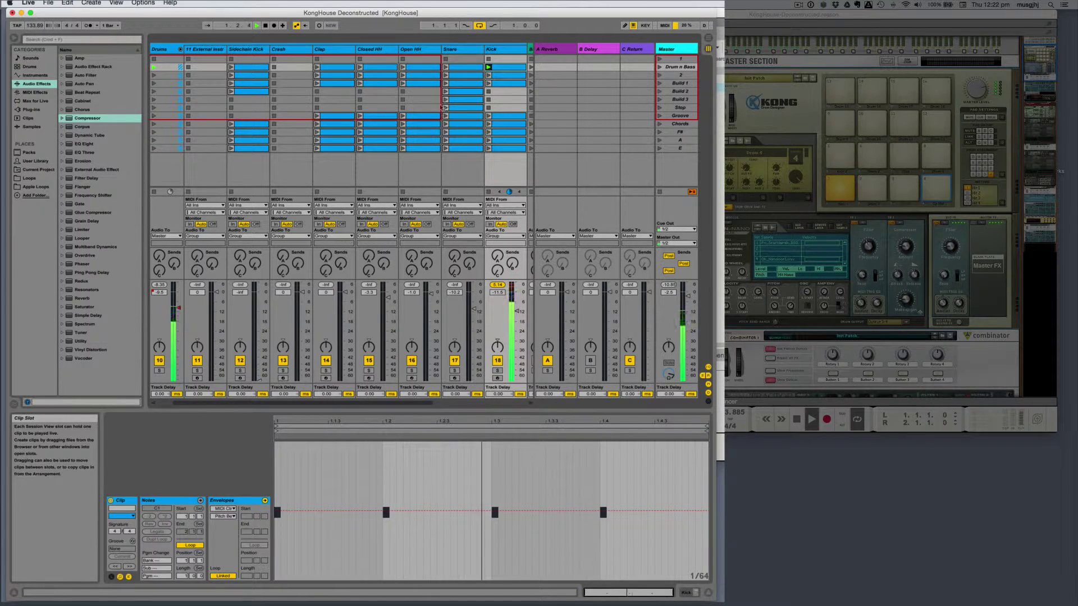
left_click(446, 69)
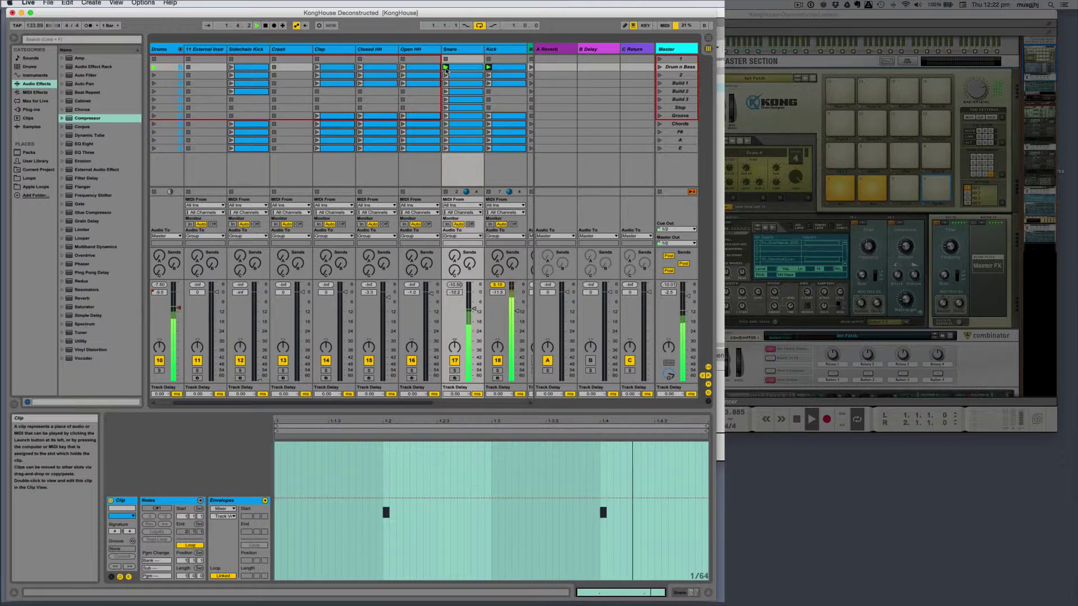
left_click(317, 67)
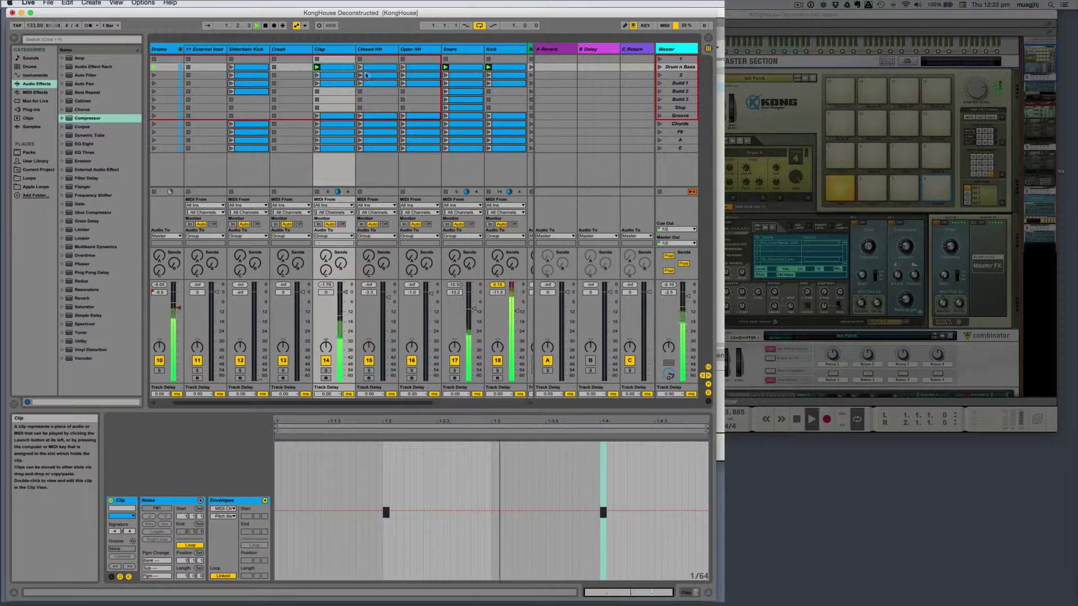
left_click(403, 68)
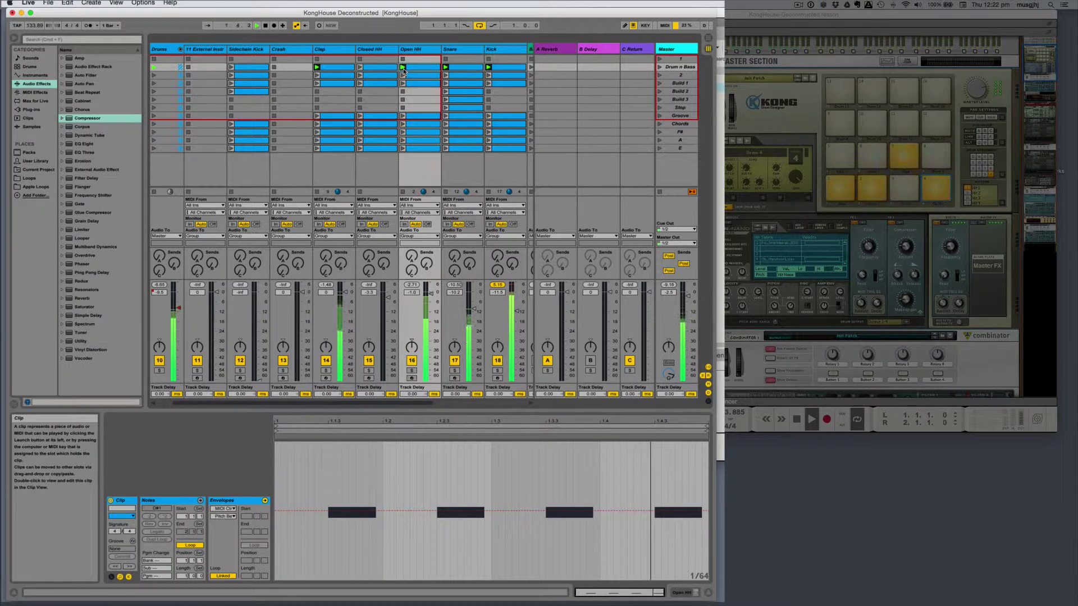
left_click(359, 68)
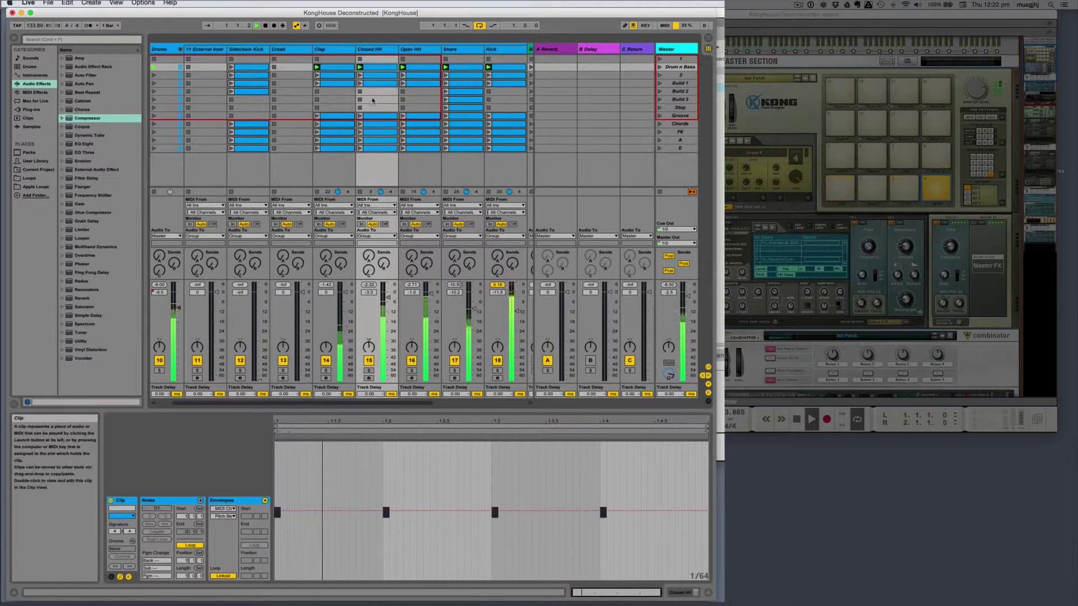
Open the Snare clip directly below the Drum n Bass row and show its notes and velocities in the MIDI note editor.
scroll(343, 87, "right", 2)
scroll(339, 90, "left", 2)
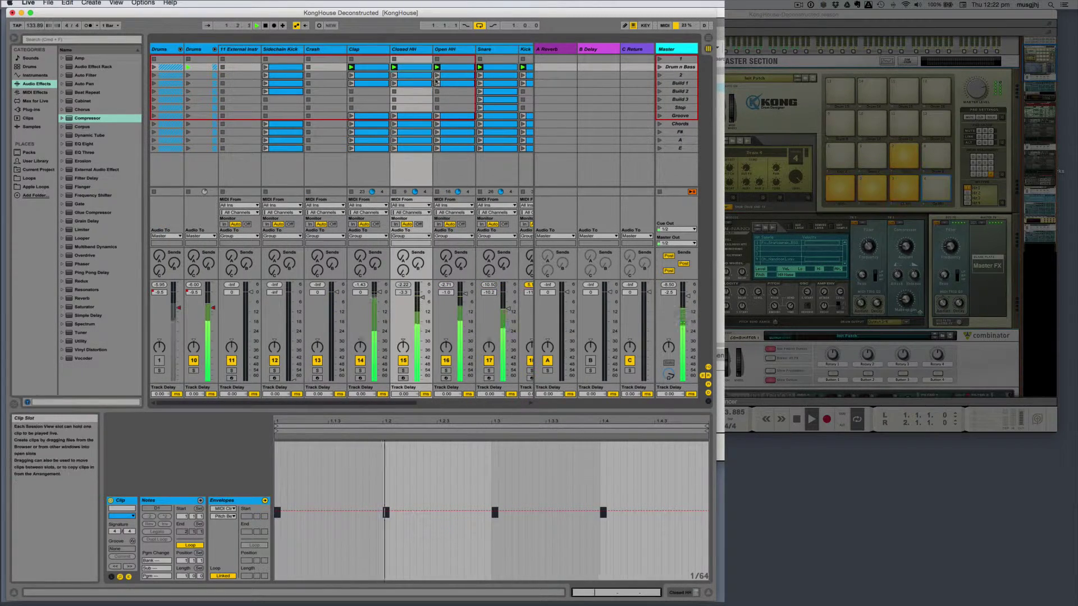
left_click(495, 76)
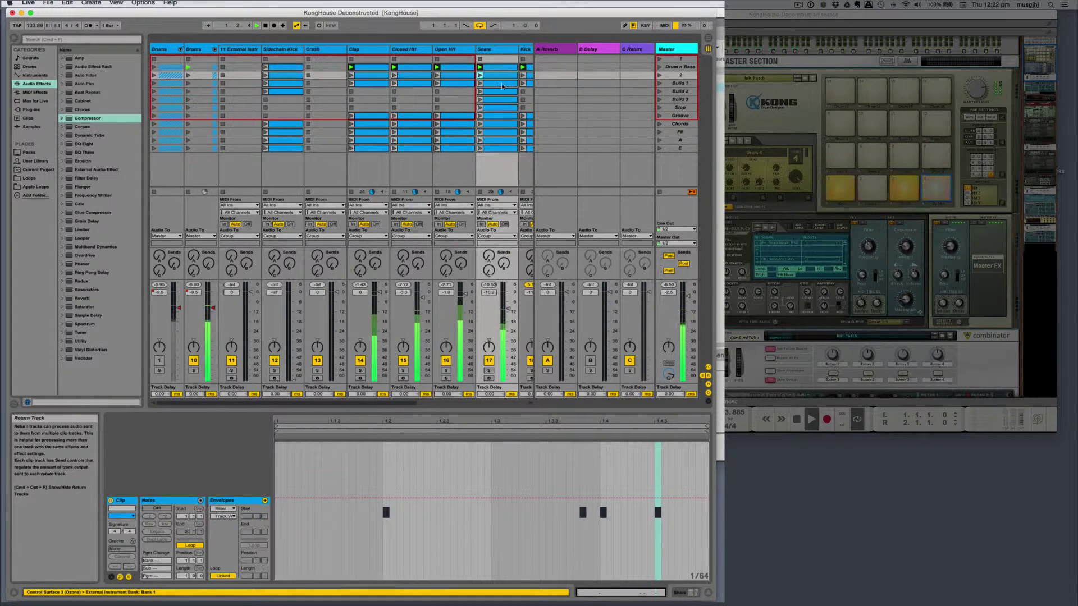
scroll(498, 82, "right", 3)
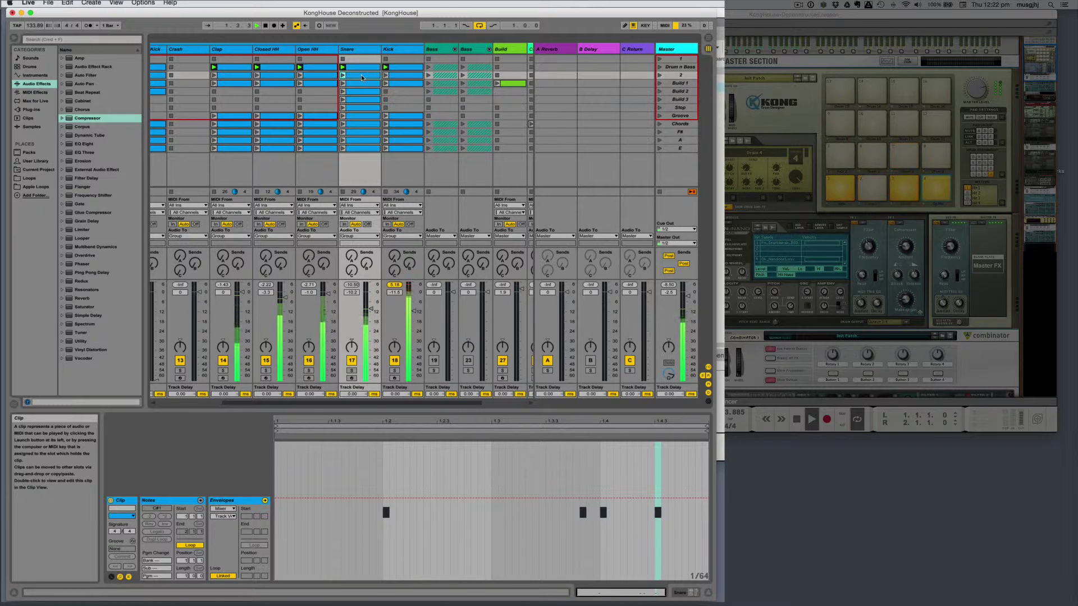
left_click(588, 469)
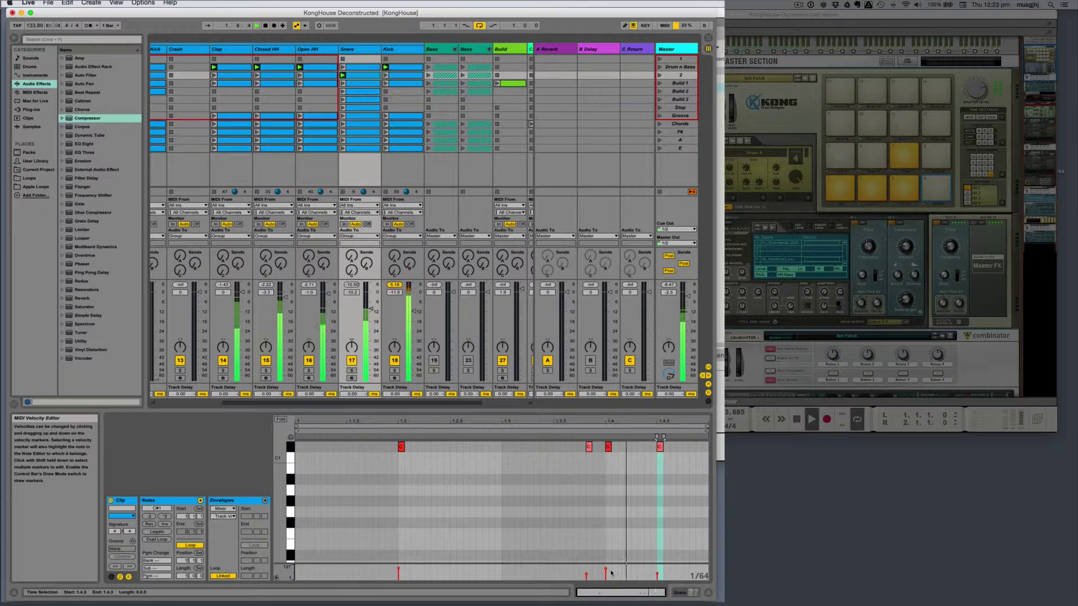
Try different positions for the last three snare notes, leaving them at 1.3.4, 1.4.2 and 1.4.3.
left_click_drag(589, 447, 556, 447)
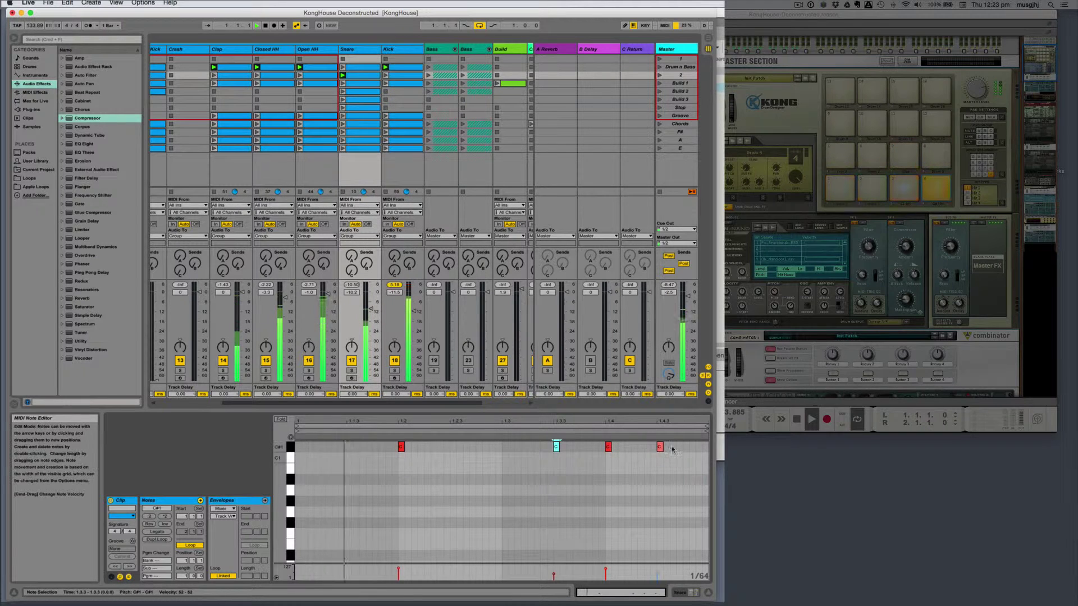
left_click_drag(661, 447, 585, 449)
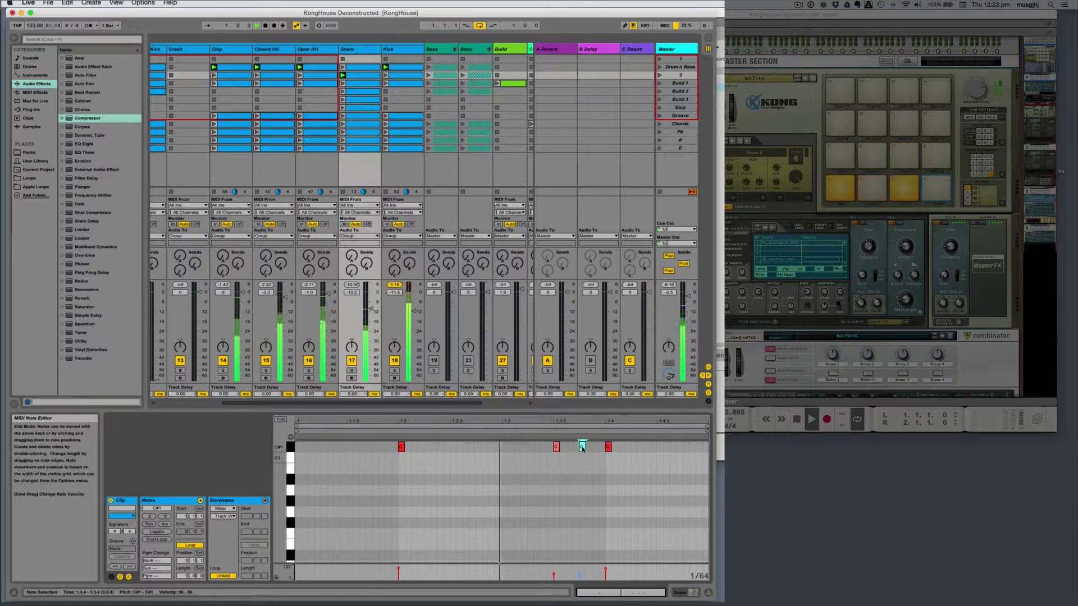
left_click_drag(584, 447, 635, 448)
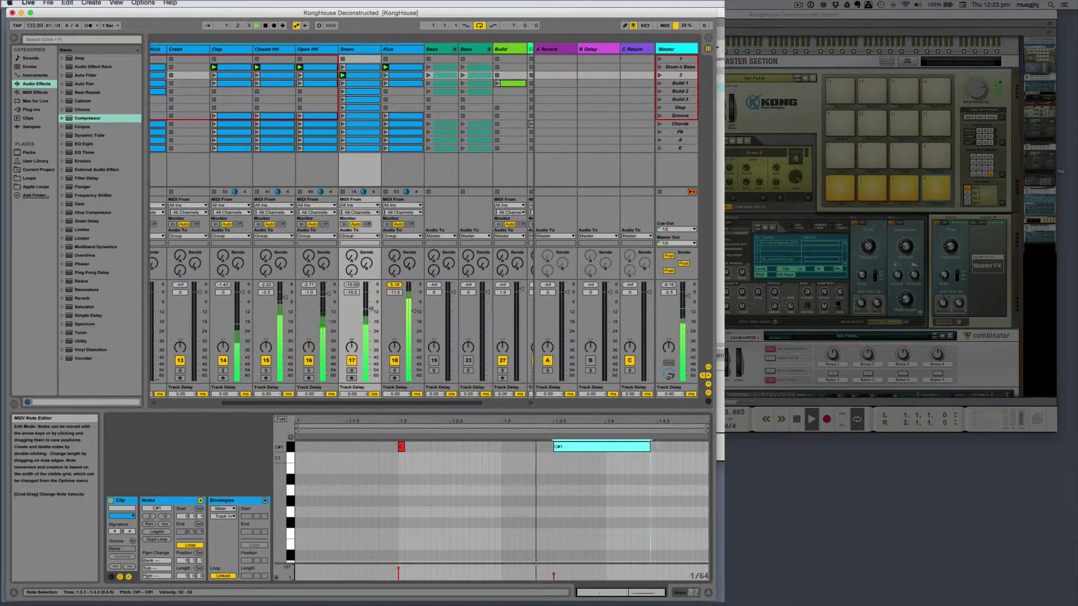
left_click(556, 447)
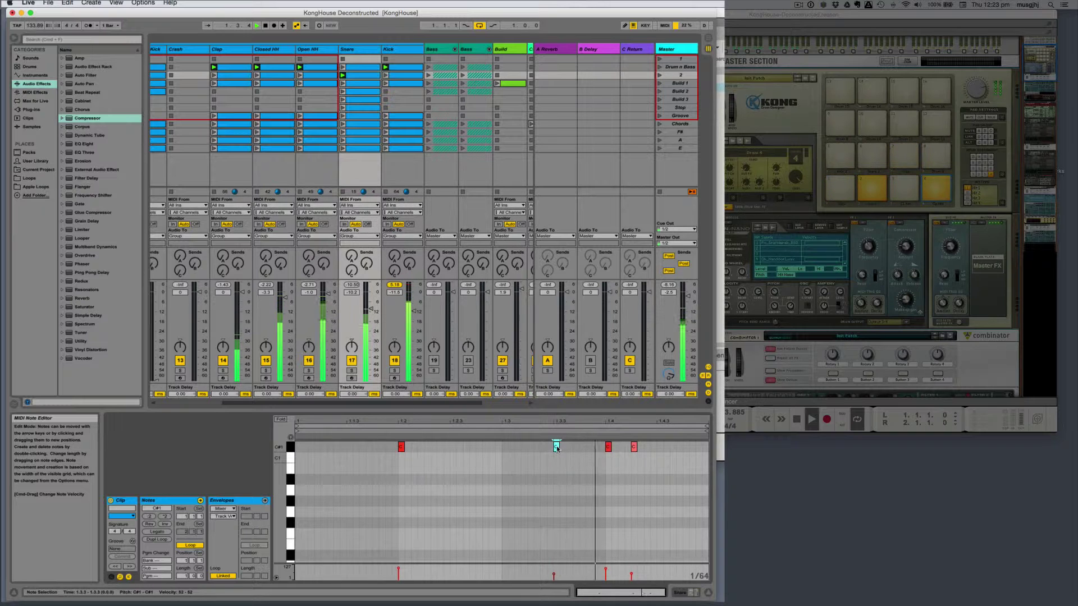
left_click_drag(557, 447, 661, 447)
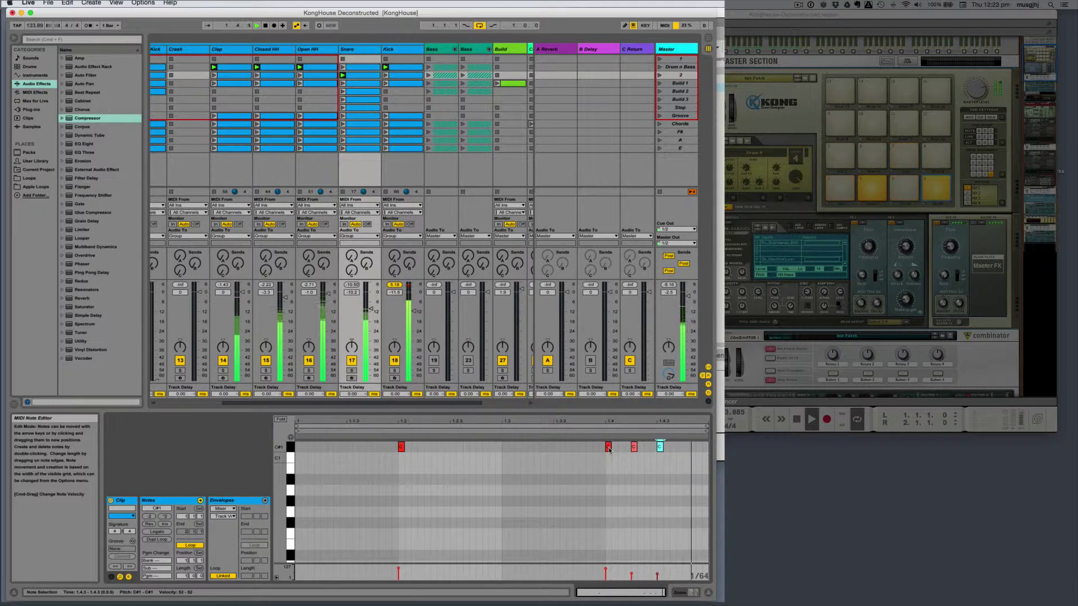
left_click_drag(609, 447, 582, 449)
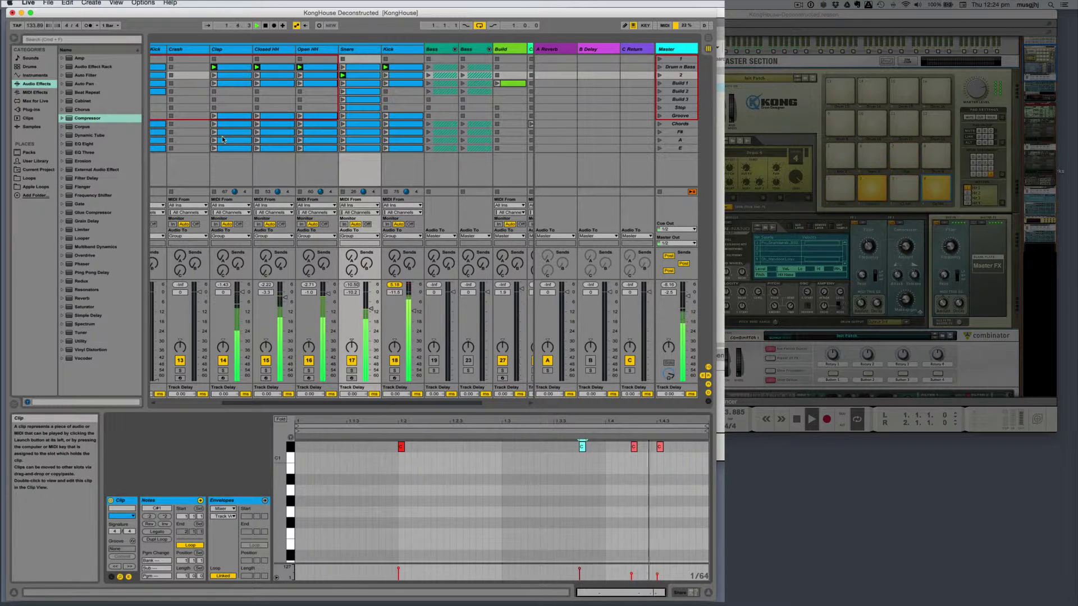
Lower the velocity of the snare note at 1.3.4 to 41 and raise the one at 1.4.2 as an accent.
left_click(581, 573)
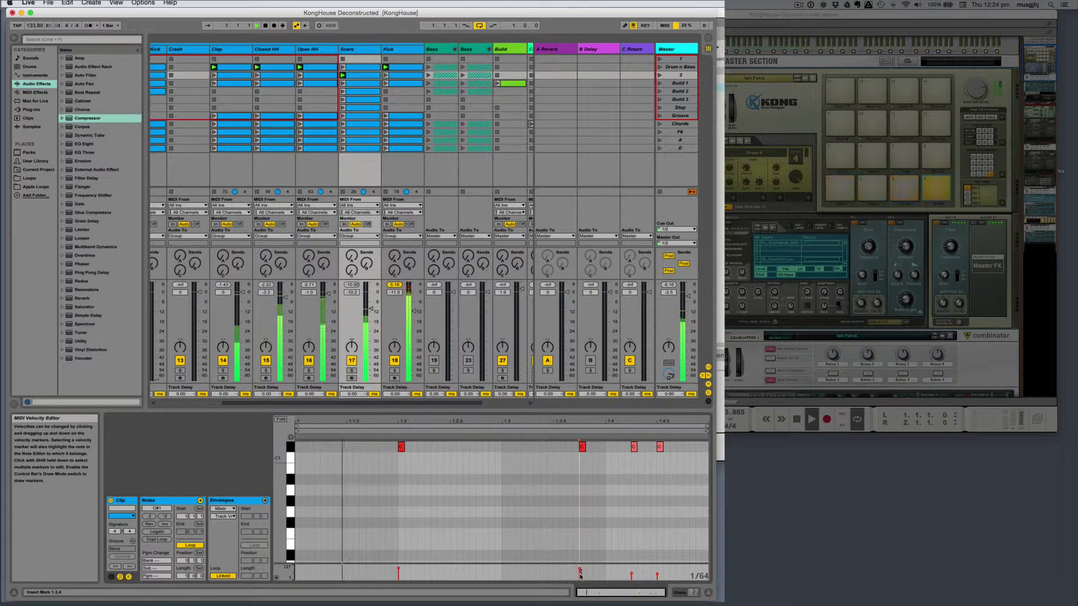
left_click(580, 571)
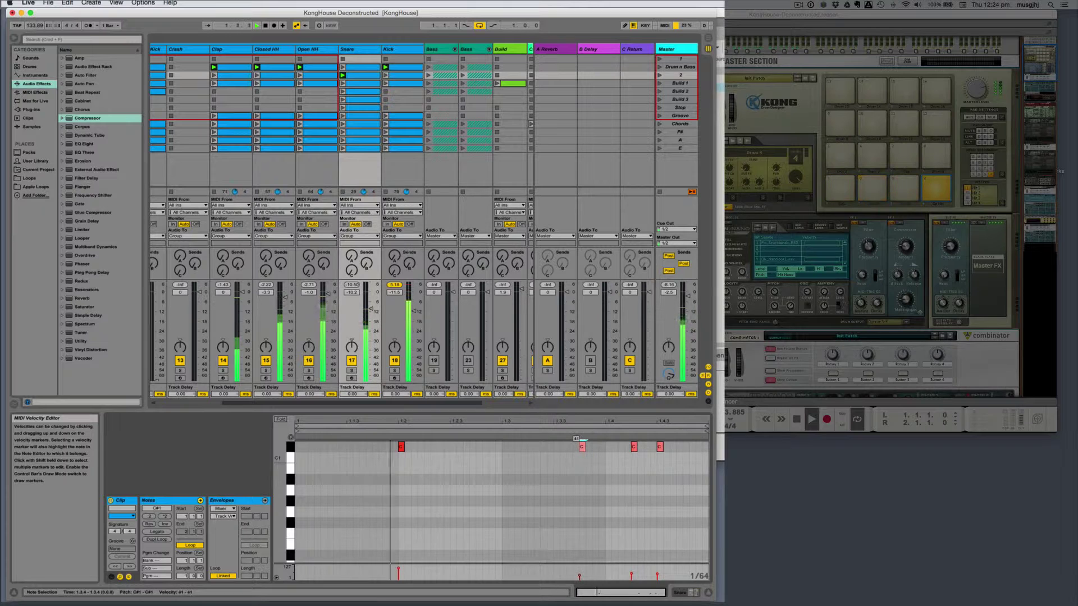
left_click(631, 574)
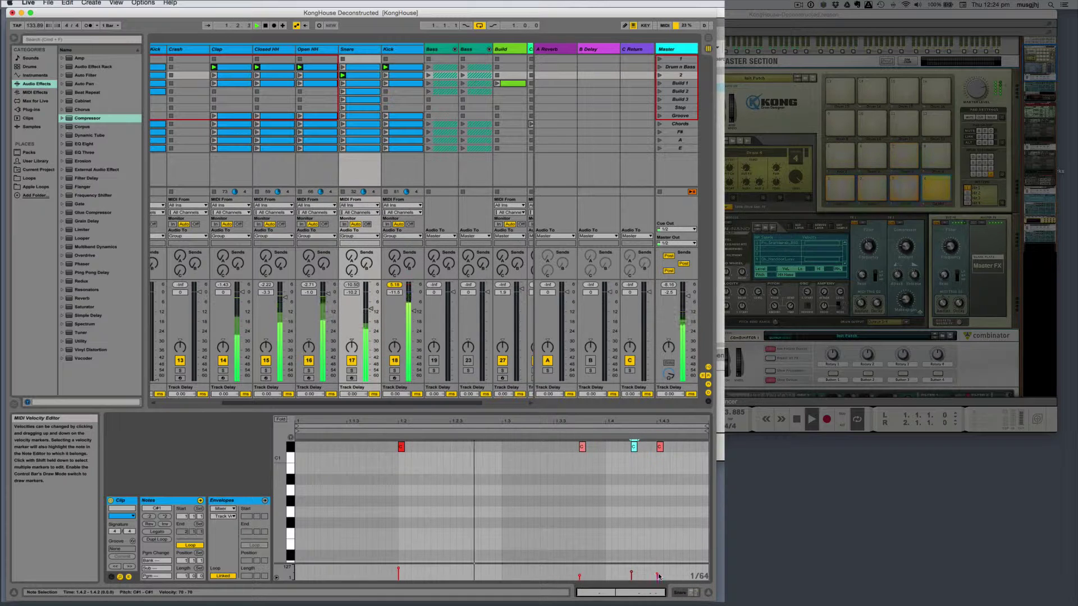
Place the accented snare note at 1.4.1 with a higher velocity and the last snare note at 1.4.3.
left_click_drag(660, 448, 624, 452)
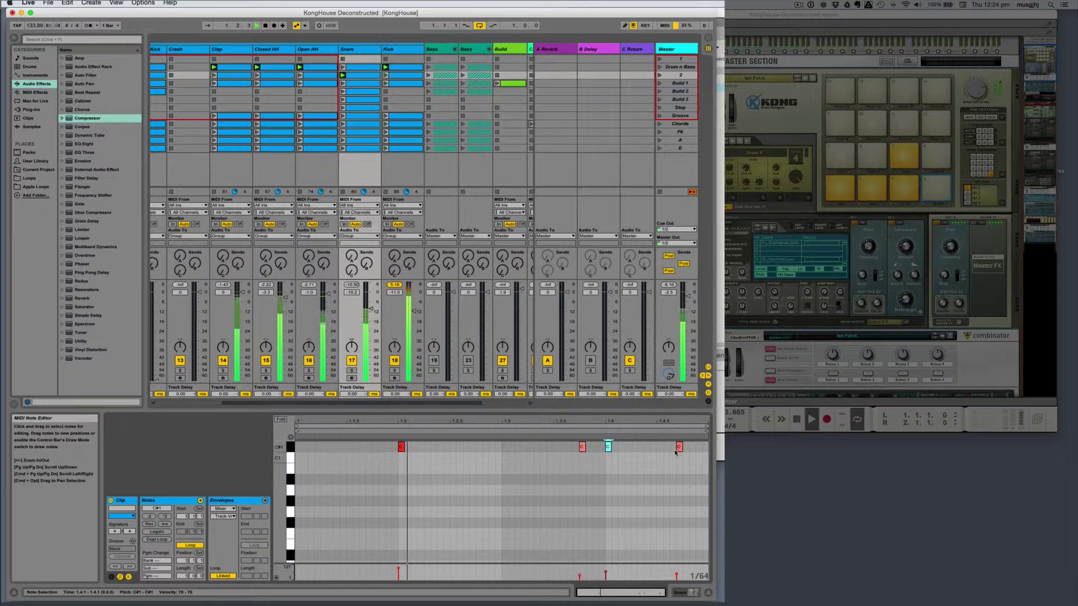
left_click_drag(678, 448, 661, 448)
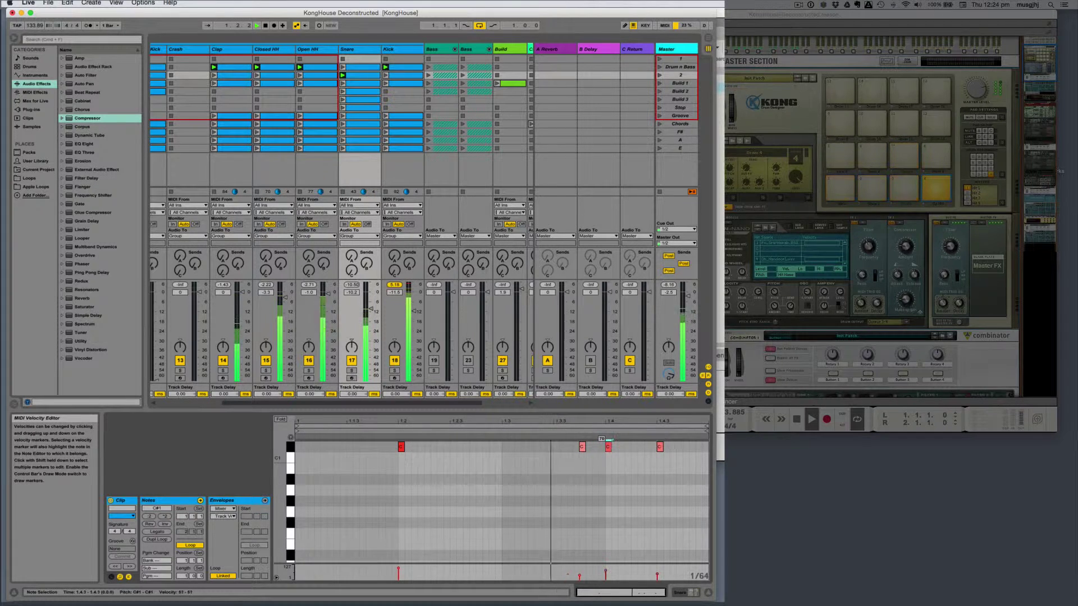
left_click_drag(605, 575, 605, 568)
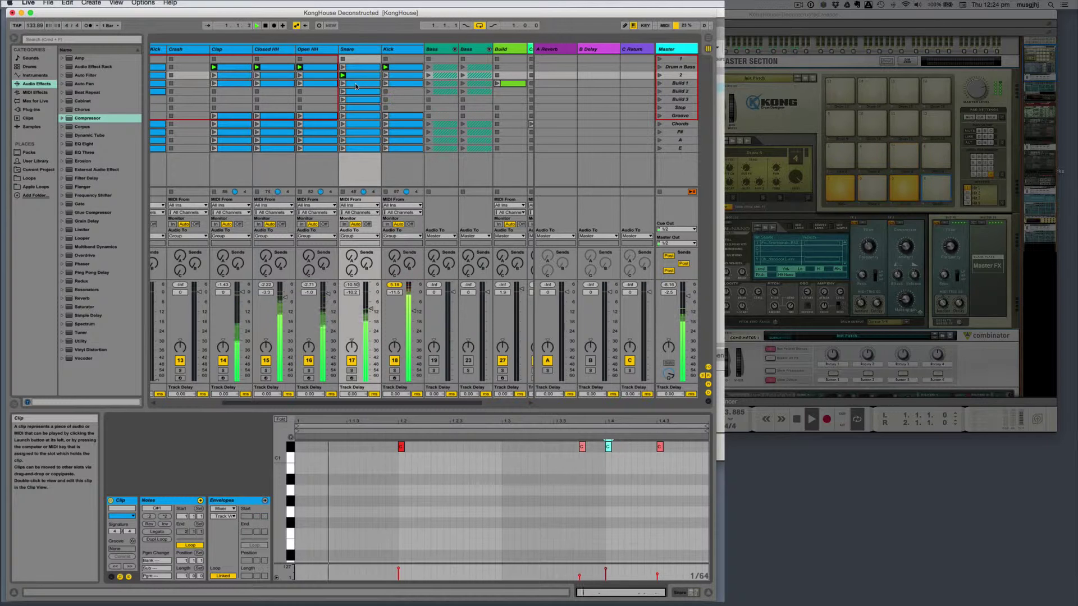
Launch the Snare clip in the Groove row and show its notes and velocities in the MIDI note editor.
left_click(357, 118)
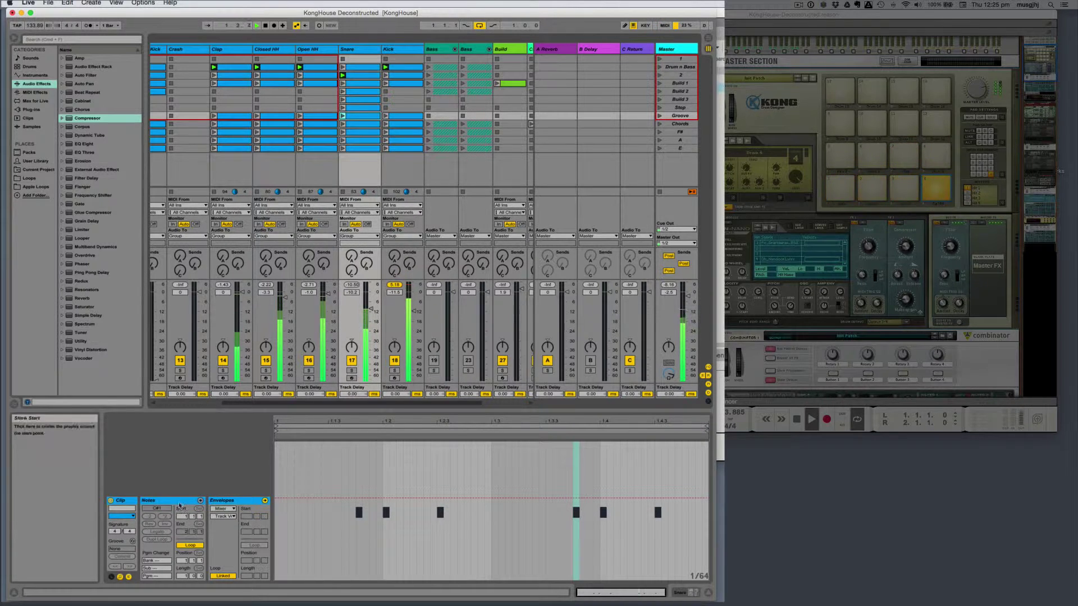
left_click(389, 490)
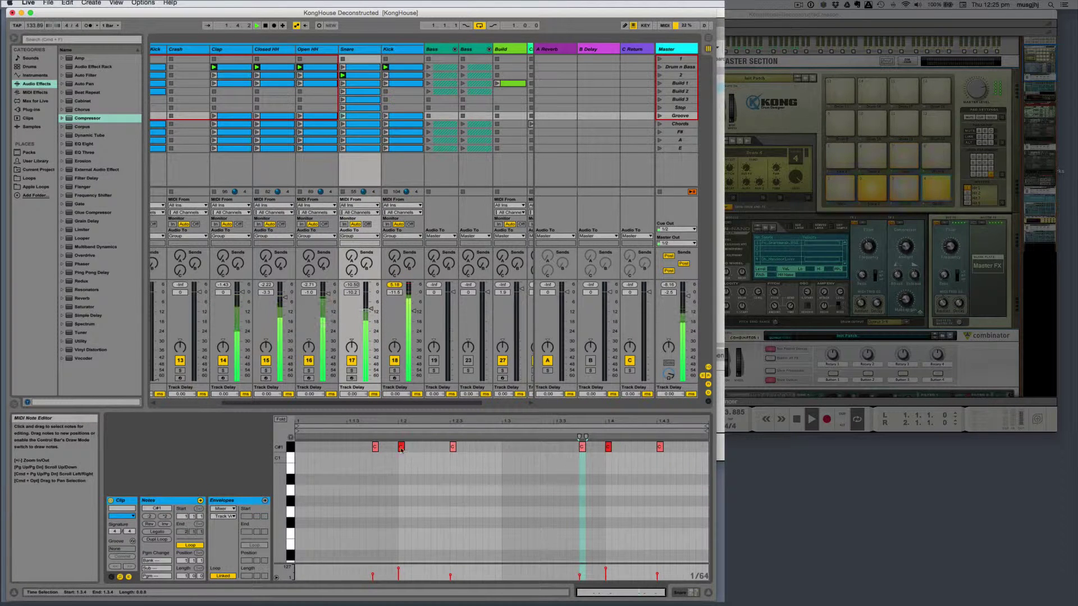
left_click(341, 116)
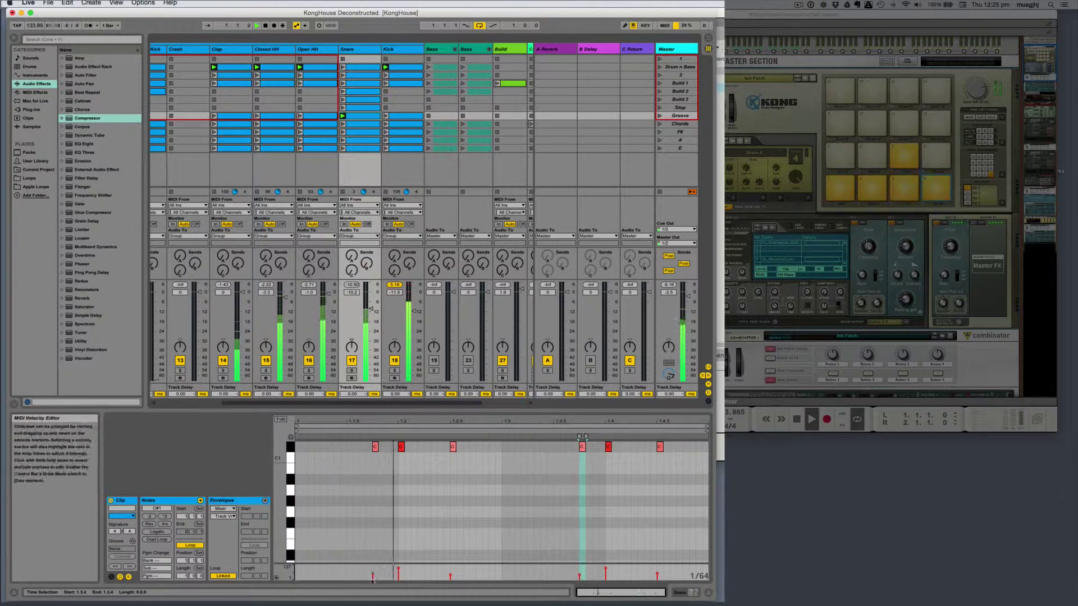
left_click(581, 573)
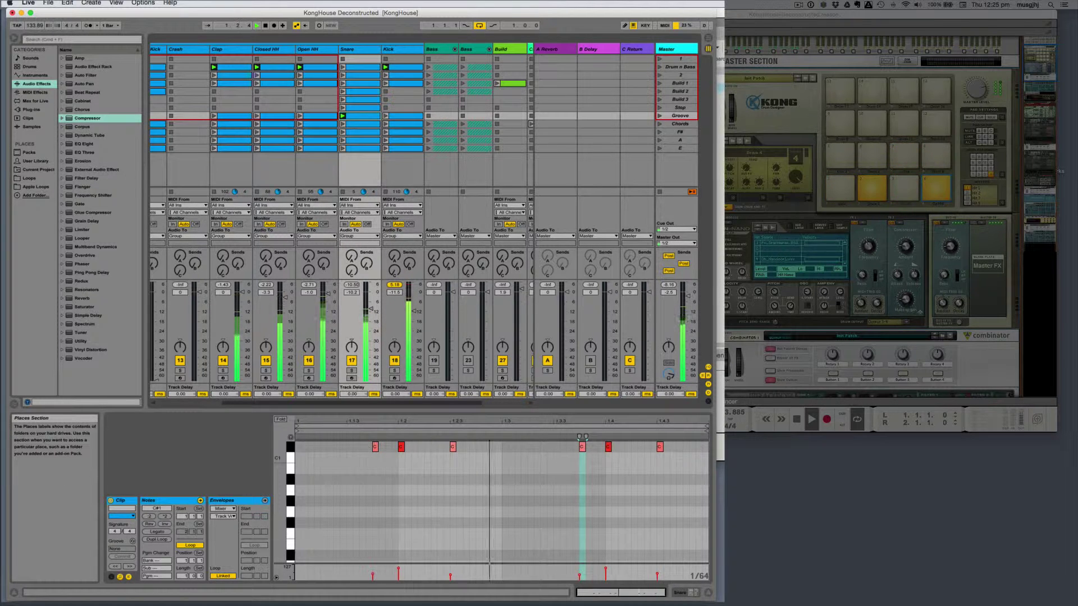
Launch the Snare clip in the F# row and show its two layers of notes in the MIDI note editor.
left_click(347, 133)
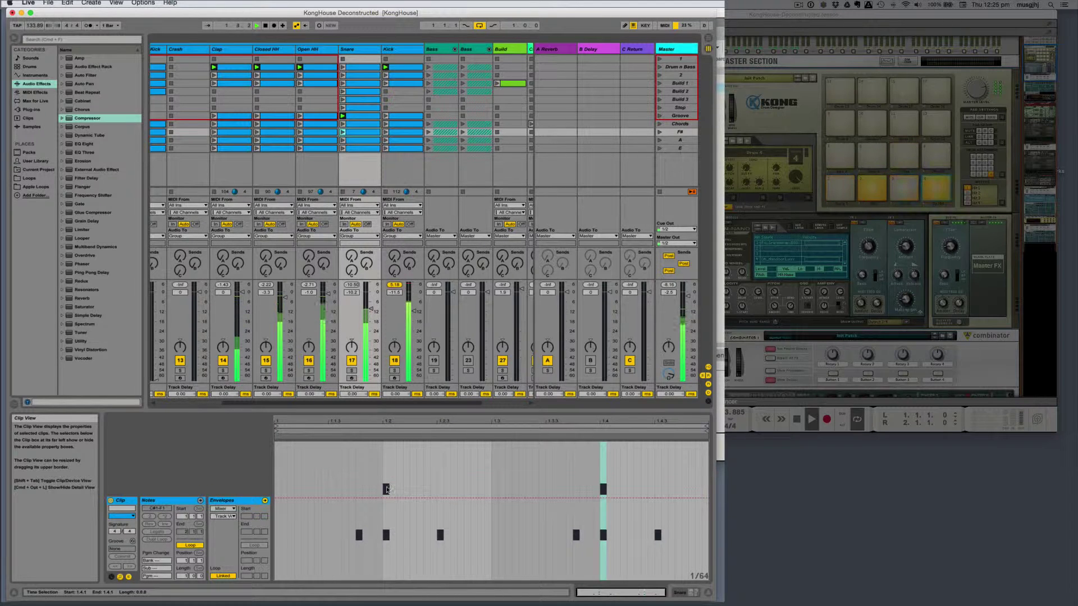
left_click(182, 499)
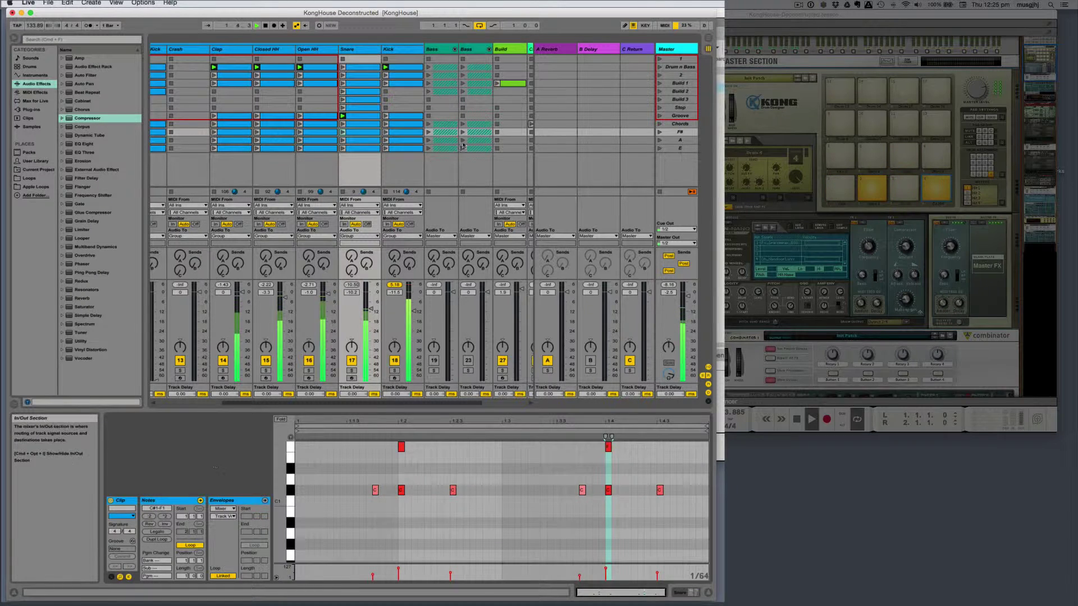
left_click(343, 133)
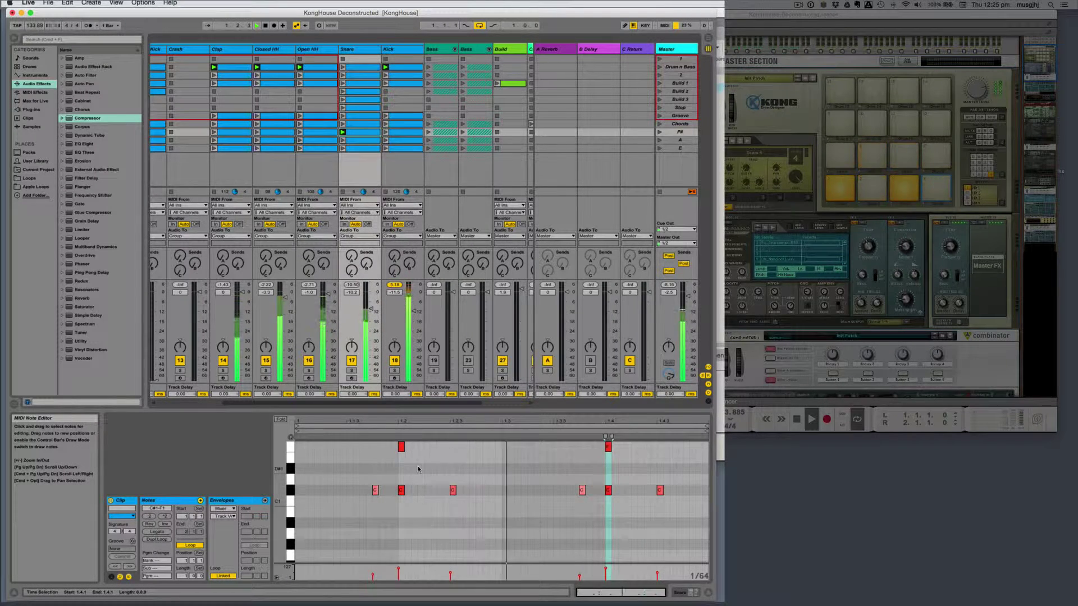
scroll(666, 255, "right", 2)
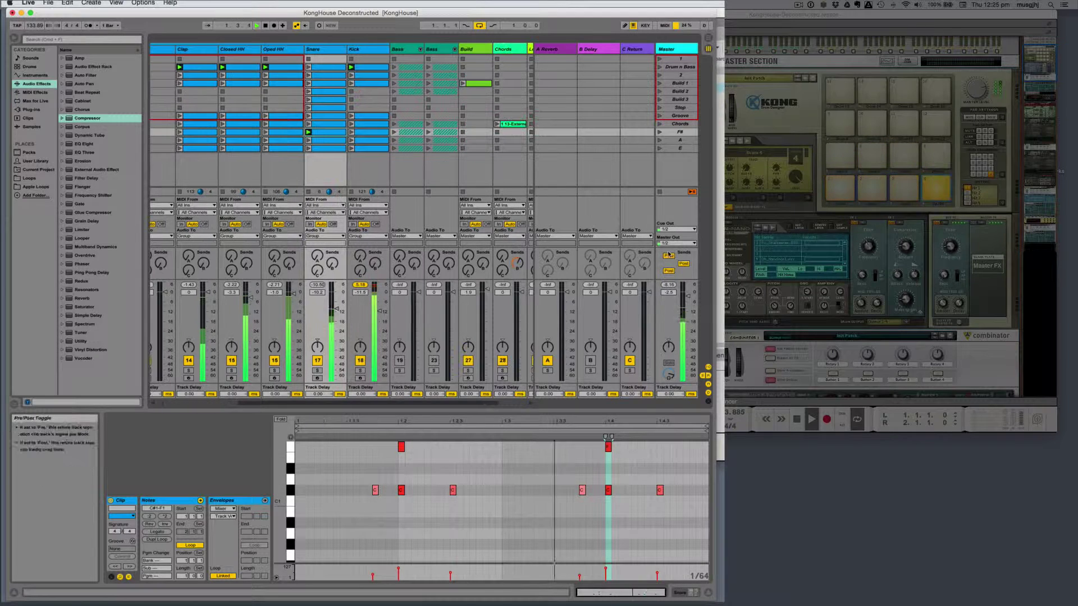